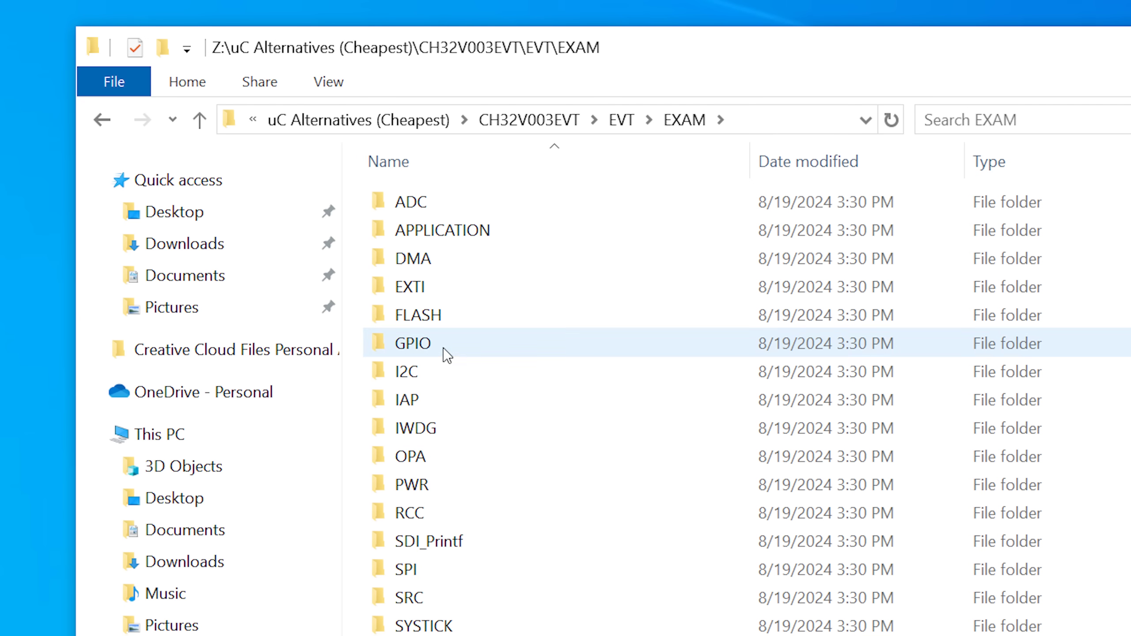
- Open GPIO_Toggle.wvproj from the GPIO > GPIO_Toggle examples folder in MounRiver Studio
{"action": "double_click", "coordinate": [444, 349]}
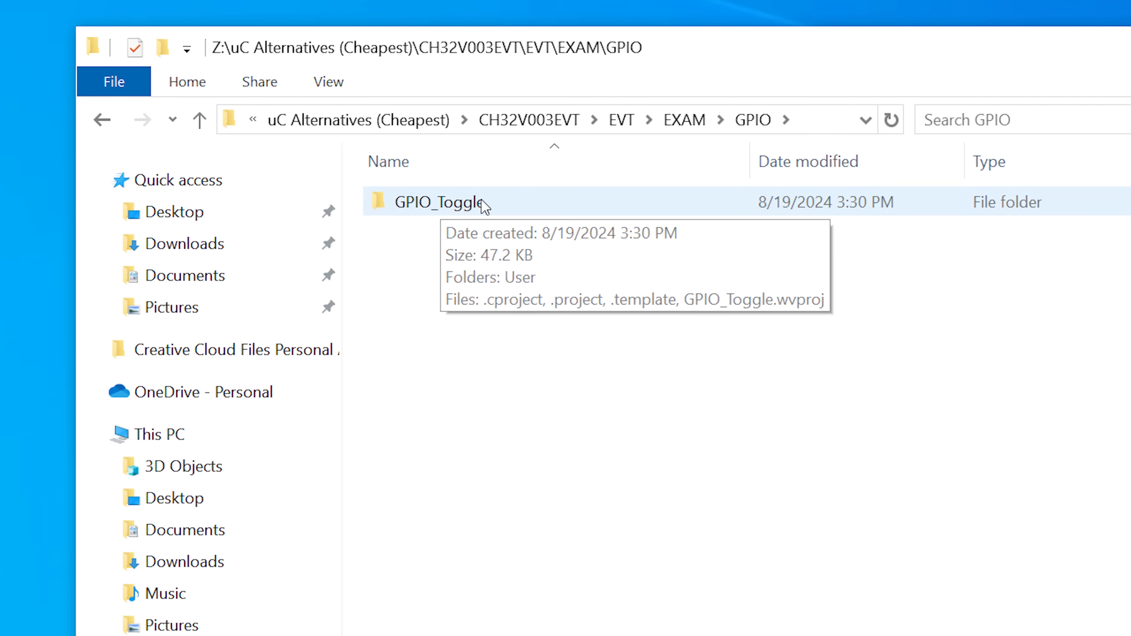
{"action": "double_click", "coordinate": [493, 198]}
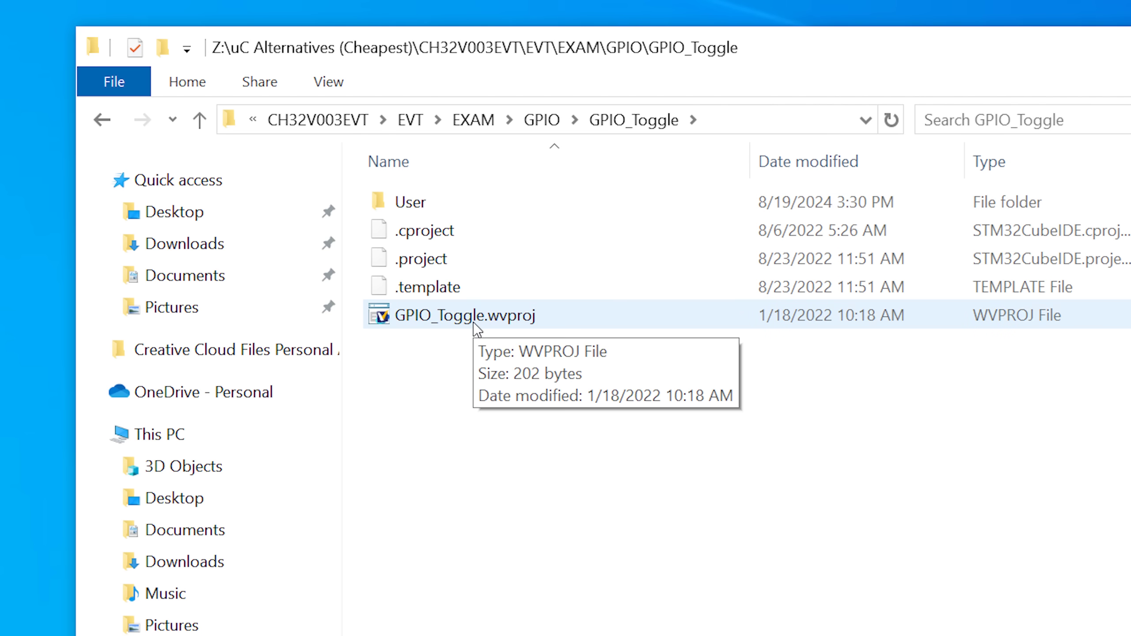
{"action": "double_click", "coordinate": [458, 321]}
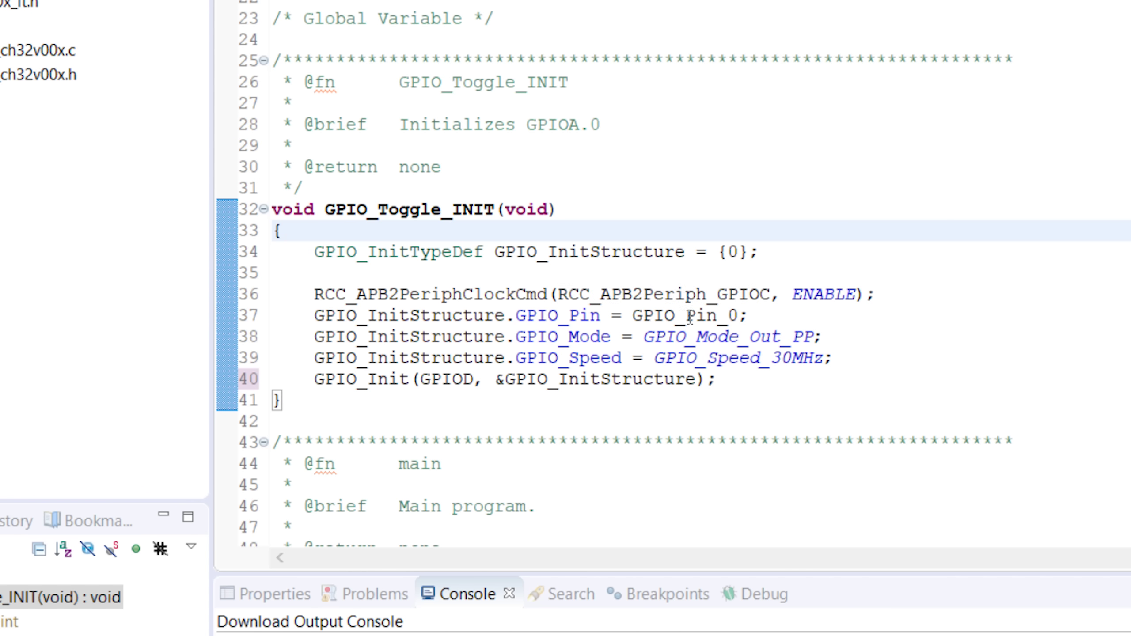
- Change GPIOD to GPIOC on line 40 of main.c and build the project
{"action": "left_click", "coordinate": [476, 378]}
{"action": "type", "text": "C"}
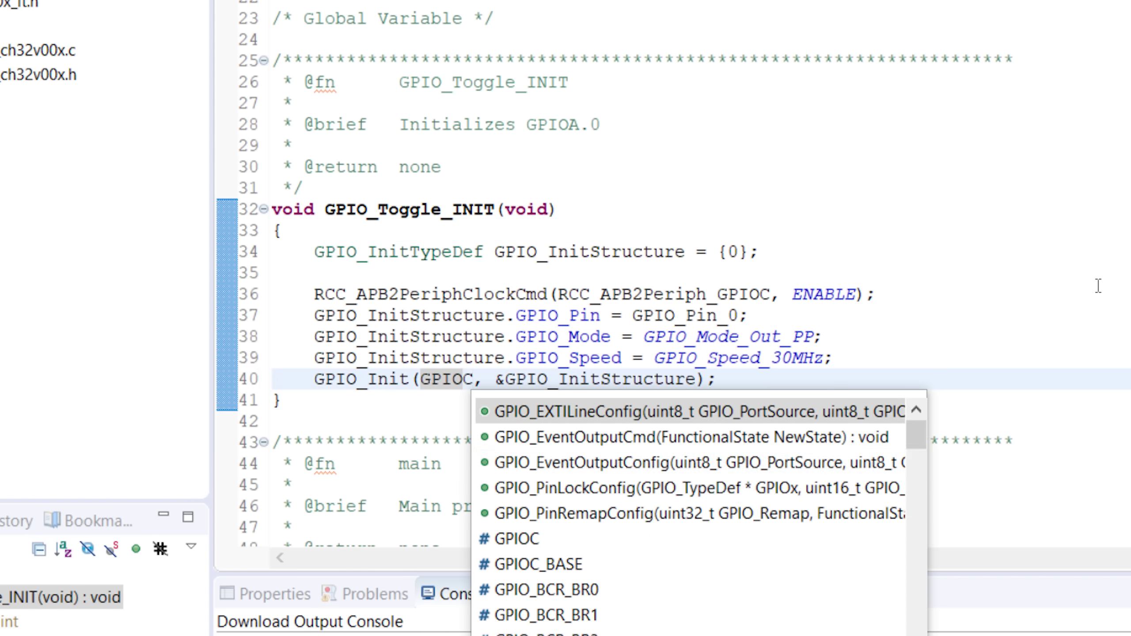
{"action": "key", "text": "Escape"}
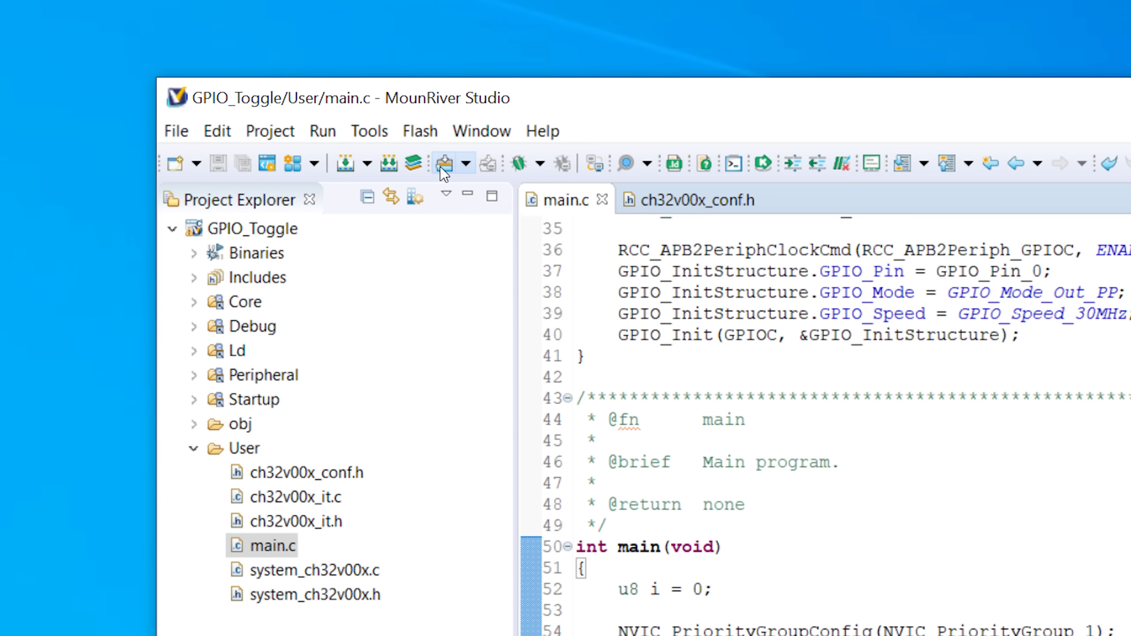
{"action": "left_click", "coordinate": [440, 166]}
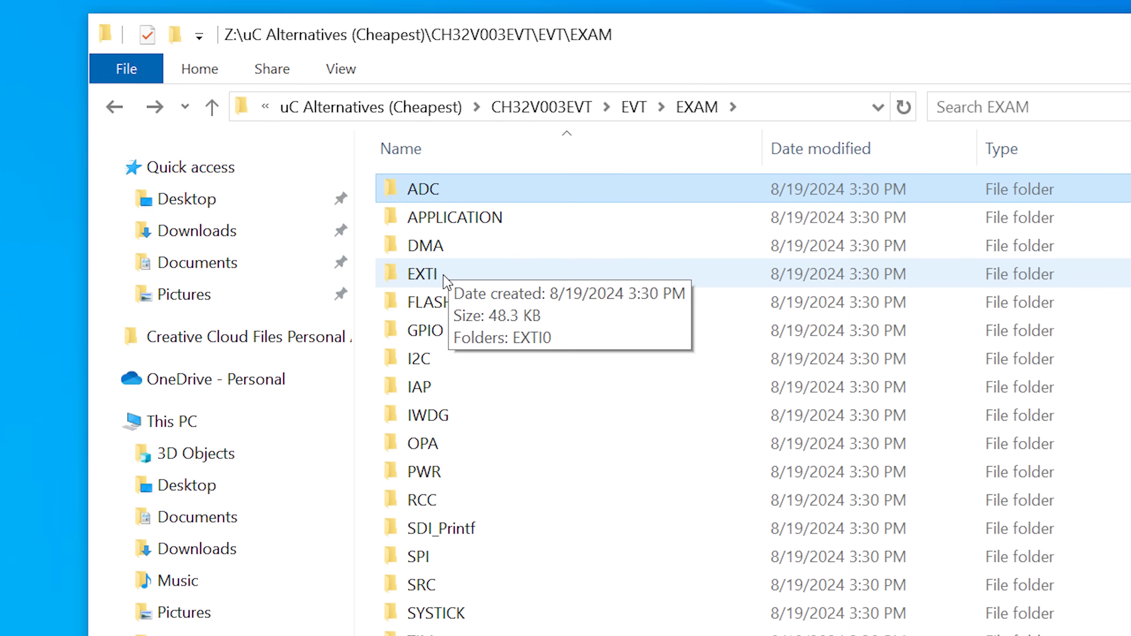
- Browse the I2C examples folder, return to EXAM, and exit MounRiver Studio
{"action": "double_click", "coordinate": [457, 340]}
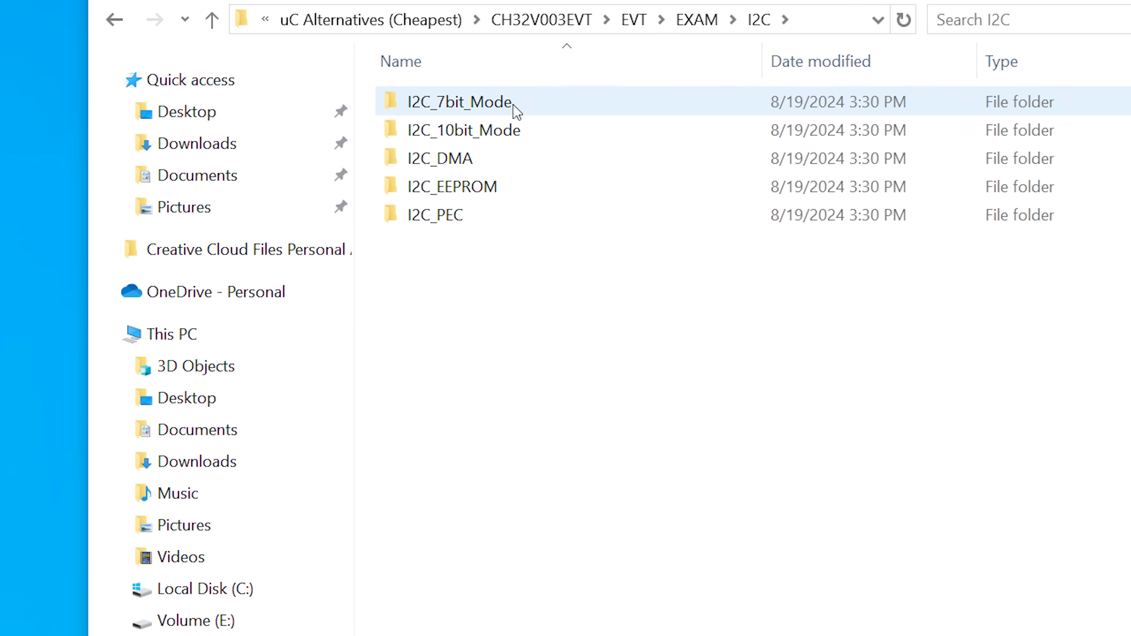
{"action": "key", "text": "alt+Left"}
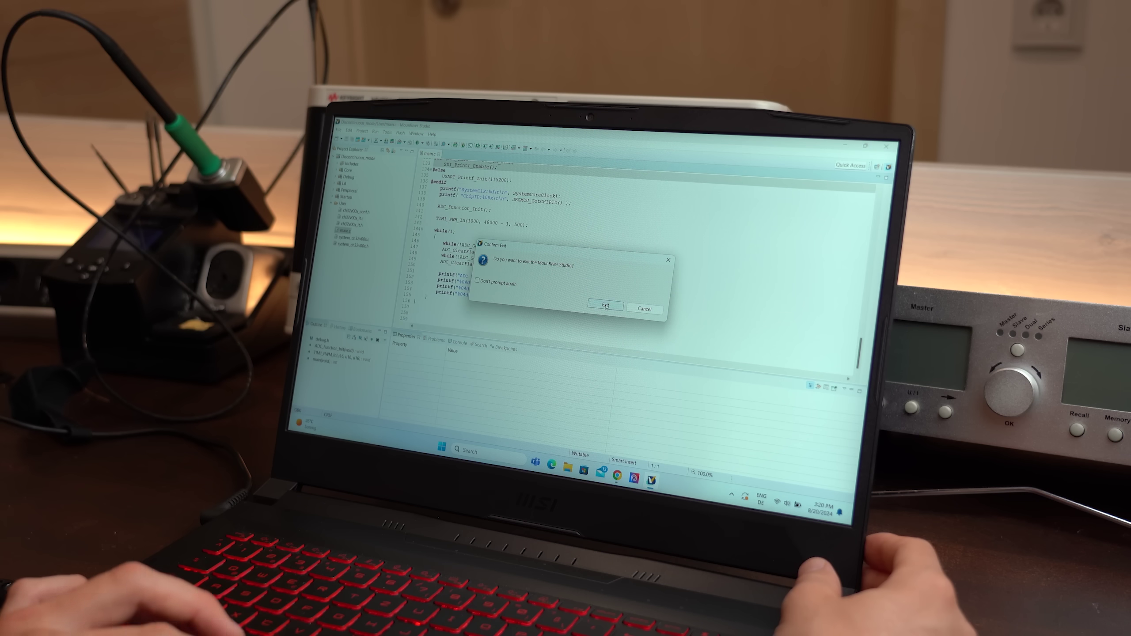
{"action": "left_click", "coordinate": [606, 304]}
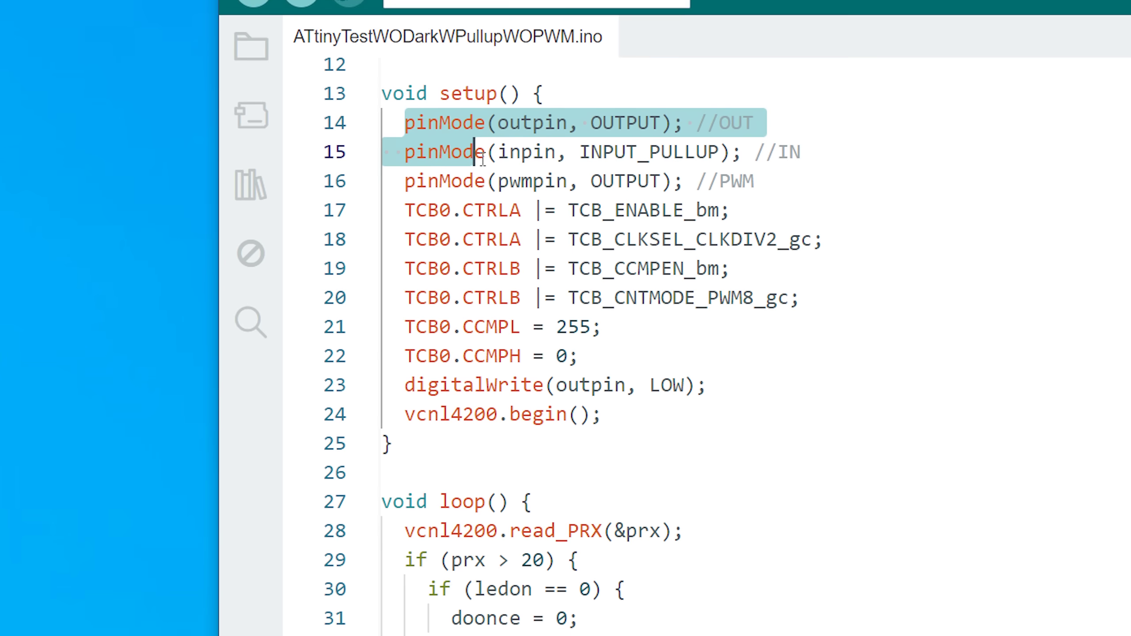
- Highlight lines 14–18 of the Arduino sketch
{"action": "mouse_move", "coordinate": [478, 151]}
{"action": "left_mouse_down"}
{"action": "mouse_move", "coordinate": [609, 193]}
{"action": "mouse_move", "coordinate": [768, 344]}
{"action": "left_mouse_up"}
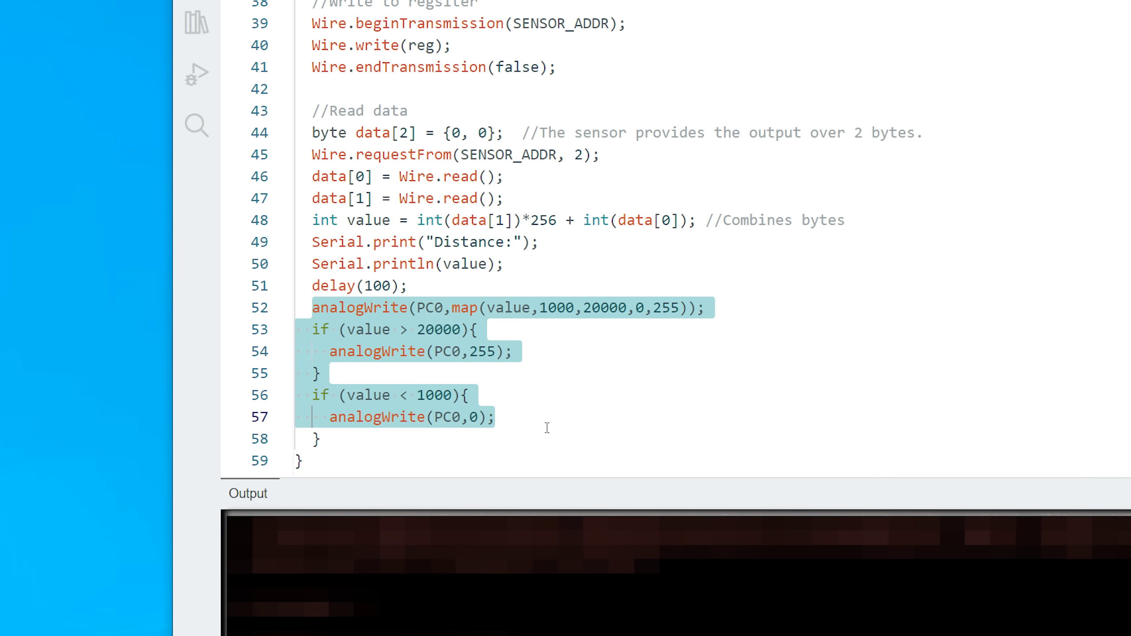
- Delete the analogWrite mapping and limit checks on lines 52–58, plus the leftover empty line
{"action": "key", "text": "Delete"}
{"action": "key", "text": "Down"}
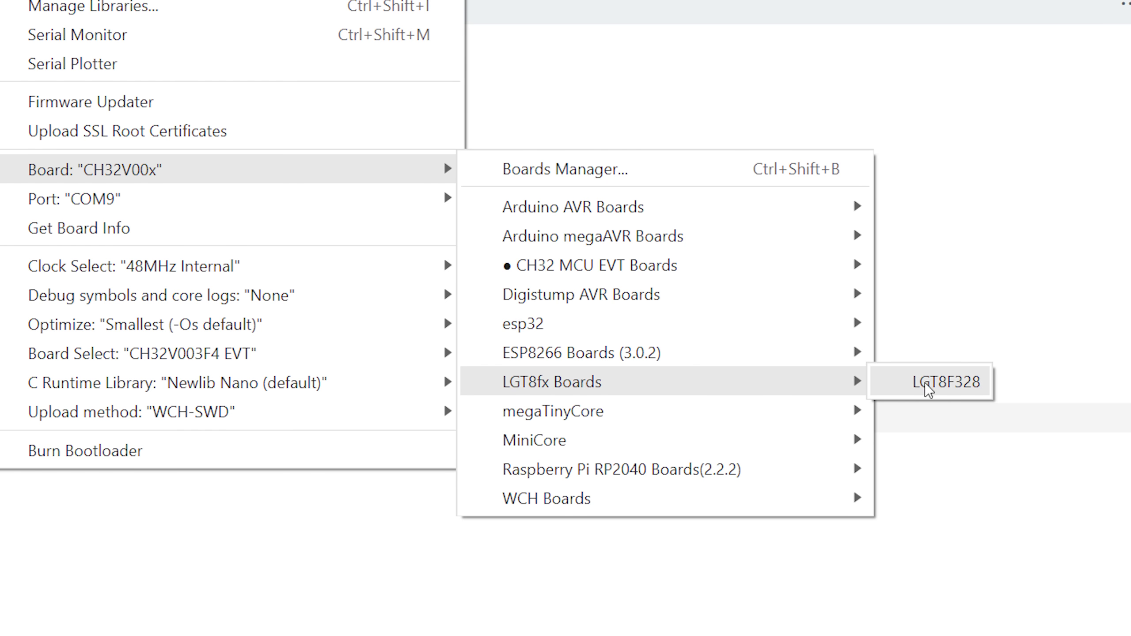
- Select LGT8F328 under LGT8fx Boards as the target board
{"action": "left_click", "coordinate": [938, 382]}
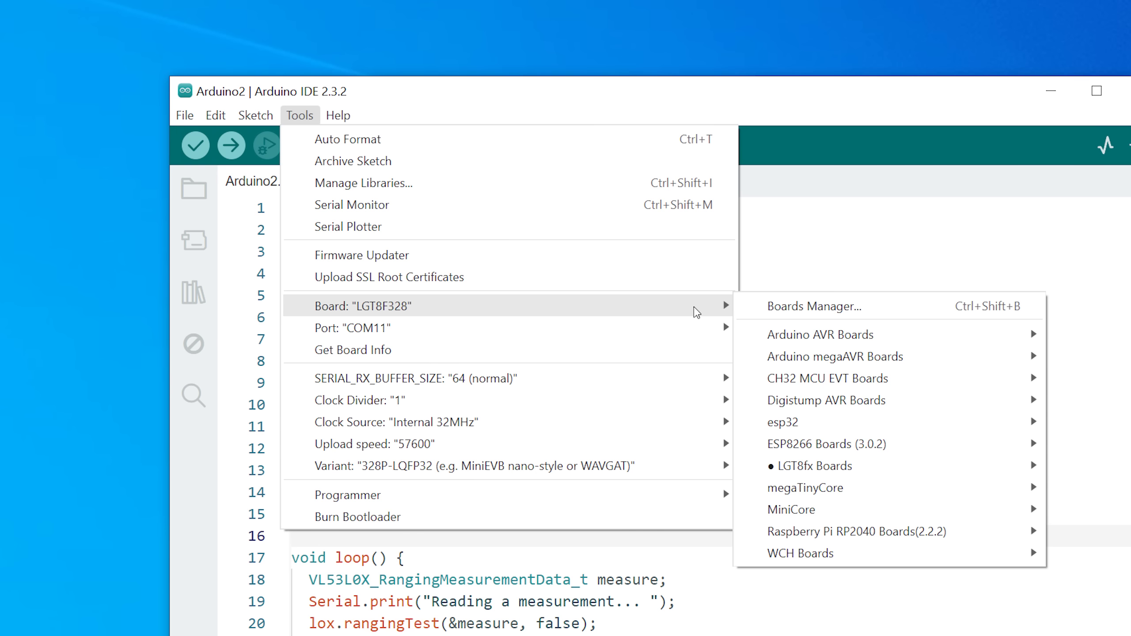
{"action": "left_click", "coordinate": [880, 261]}
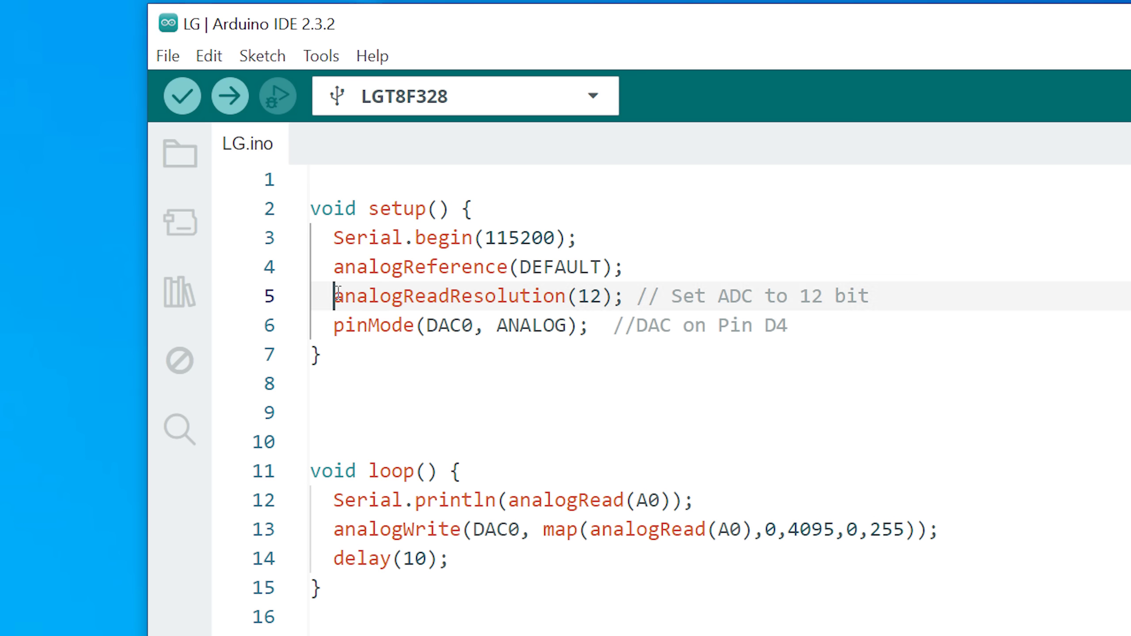
{"action": "left_click_drag", "start_coordinate": [334, 297], "coordinate": [440, 297]}
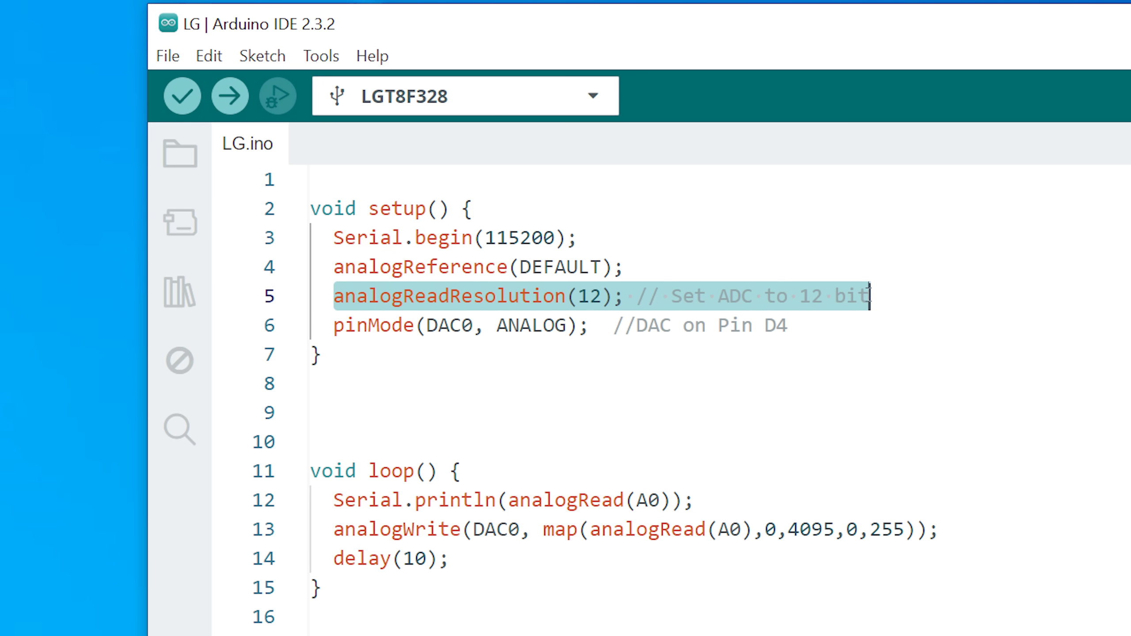
{"action": "left_click", "coordinate": [336, 327]}
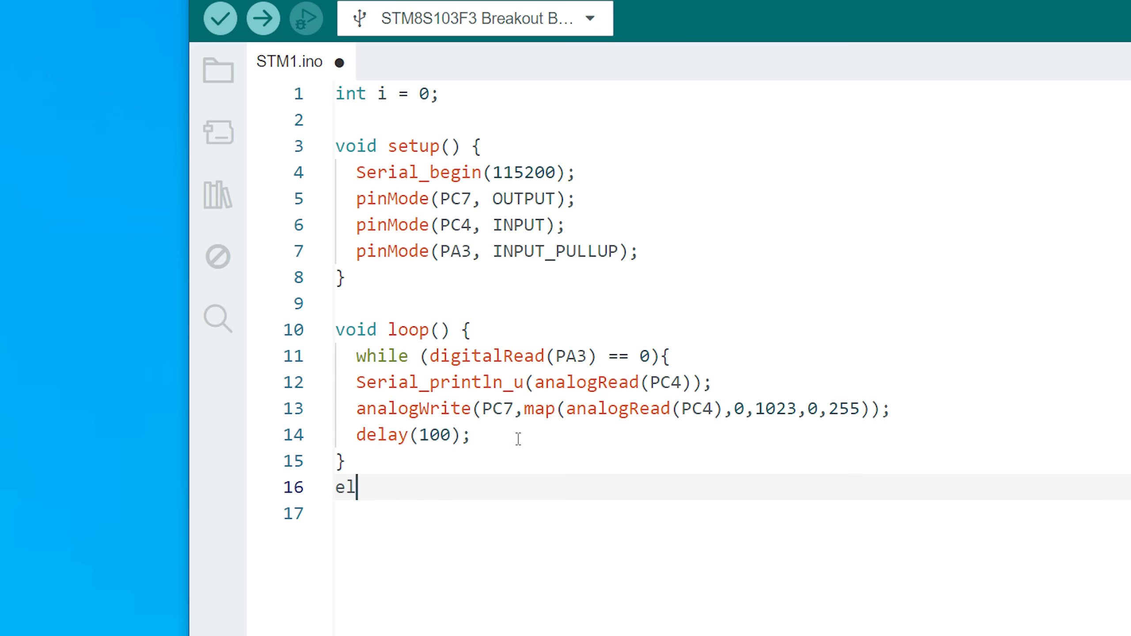
{"action": "type", "text": "se{"}
- Add a new line inside the empty else block of STM1.ino
{"action": "key", "text": "Return"}
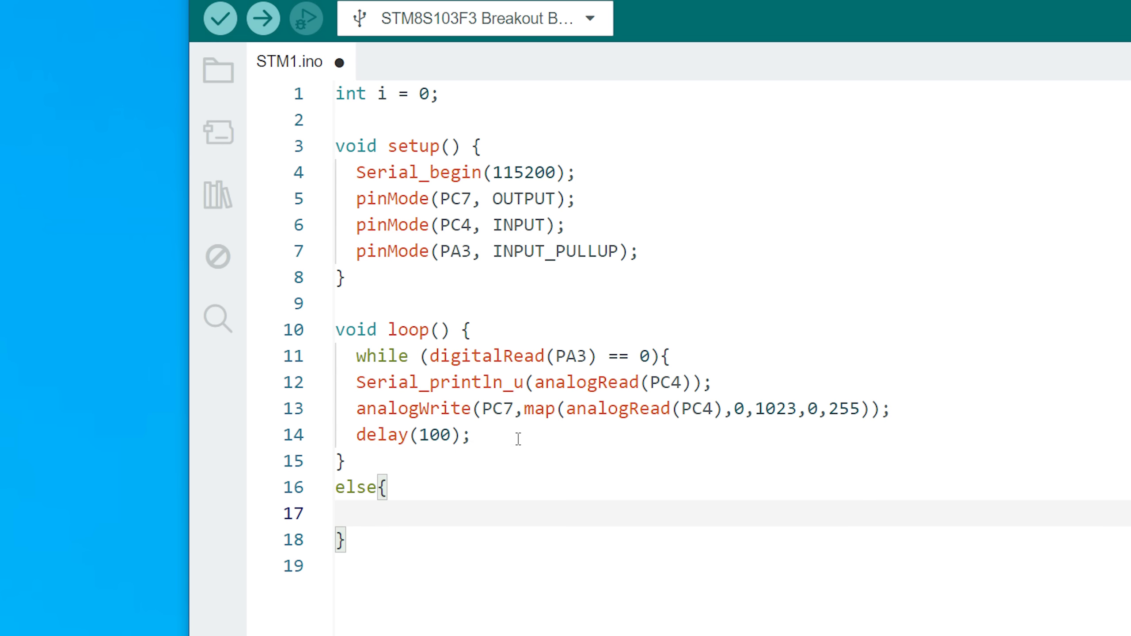